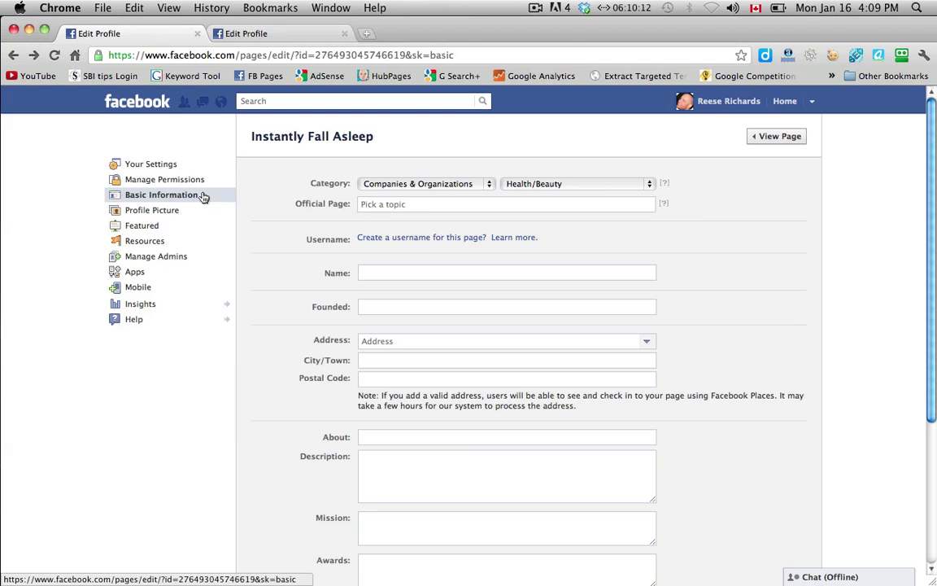
- Switch to the second Edit Profile tab, where Founded 2011, About, Description and Mission are filled
scroll(737, 243, "down", 3)
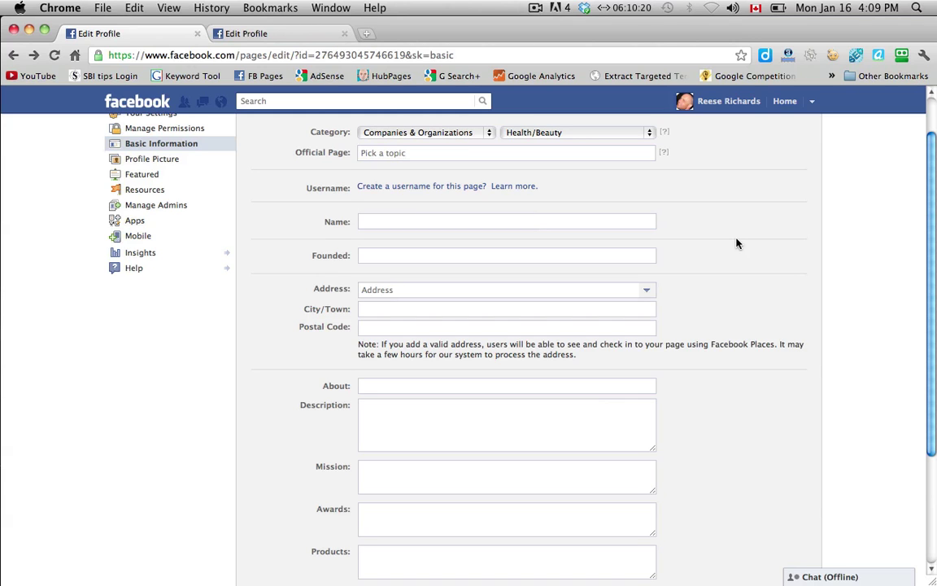
scroll(736, 243, "down", 5)
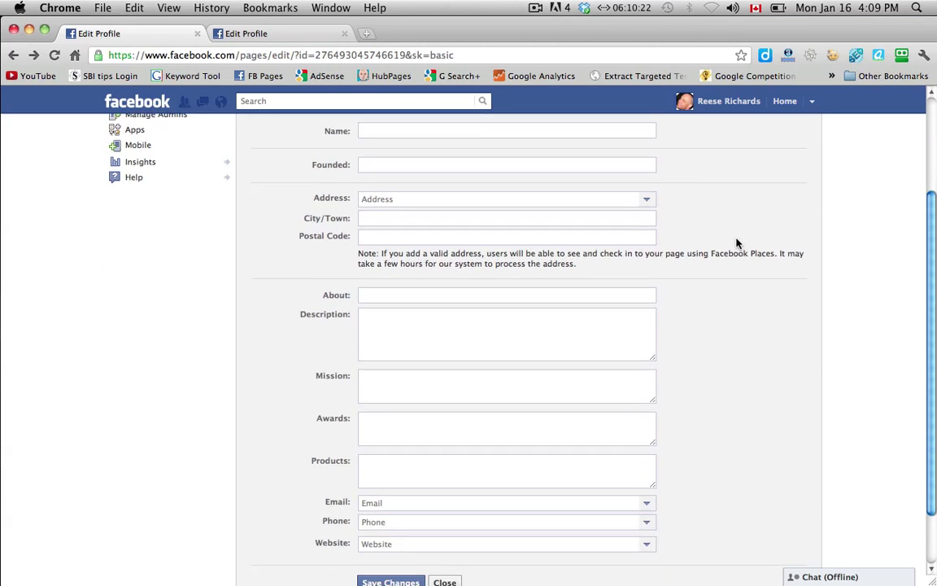
scroll(732, 257, "up", 7)
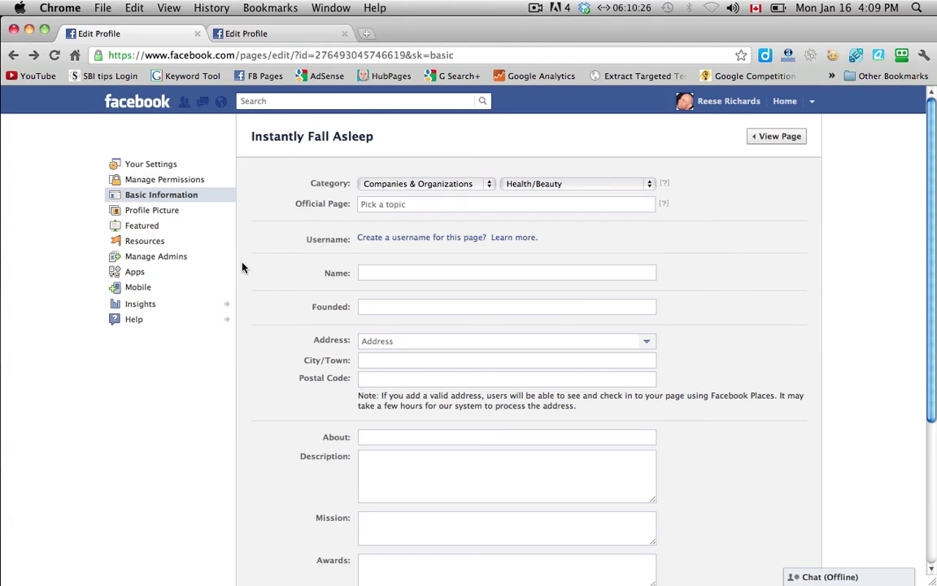
left_click(257, 33)
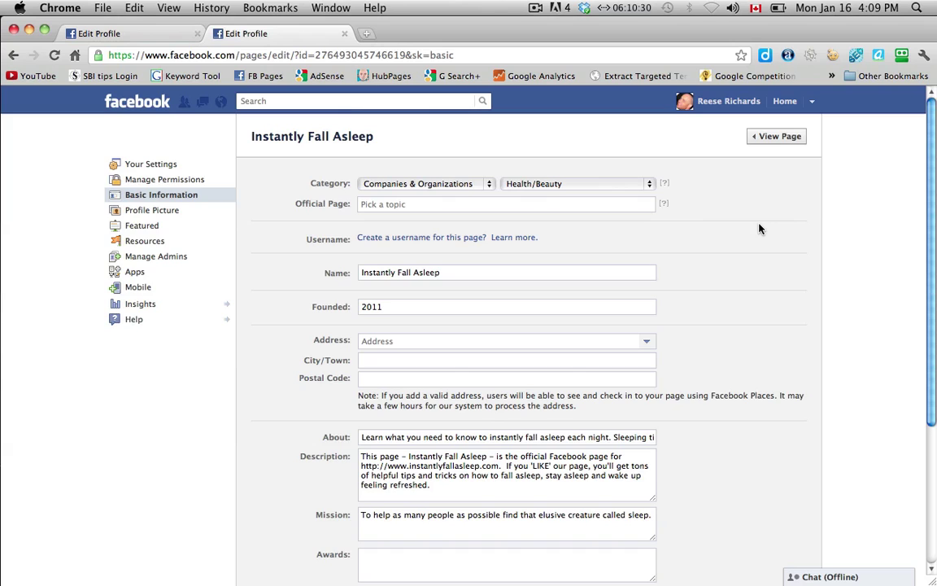
scroll(760, 228, "down", 1)
scroll(759, 228, "up", 1)
mouse_move(667, 207)
left_click(565, 204)
type("just")
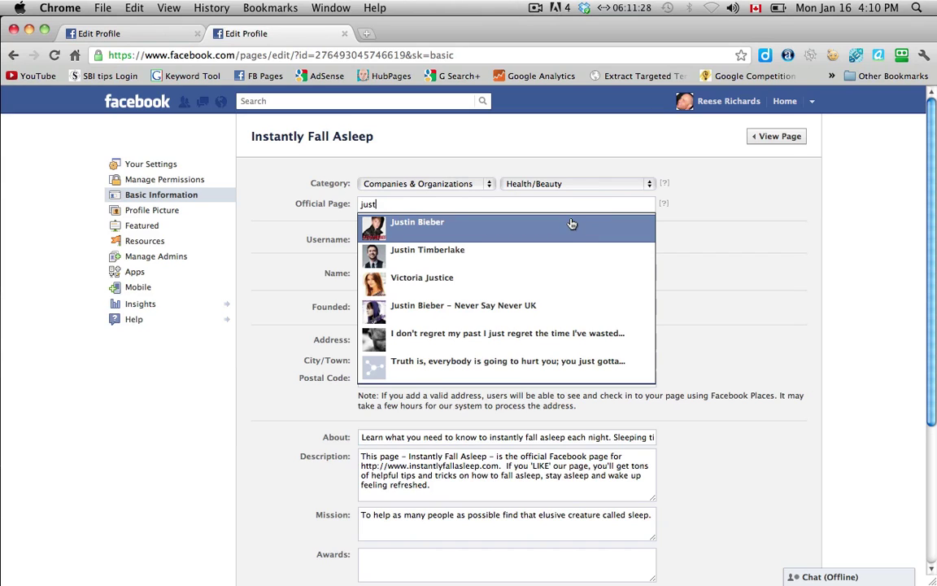
left_click(634, 205)
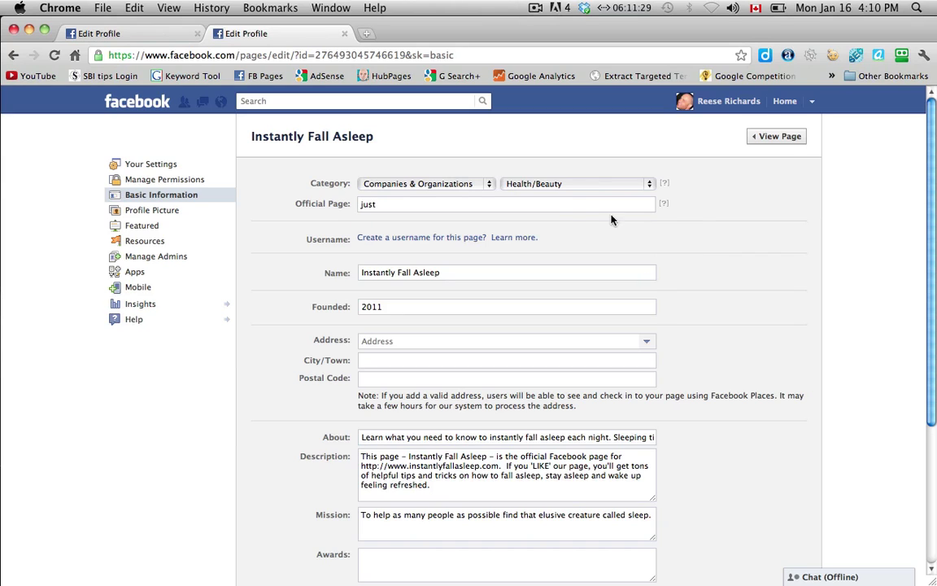
left_click(568, 205)
key("BackSpace")
scroll(651, 298, "down", 1)
scroll(682, 298, "down", 1)
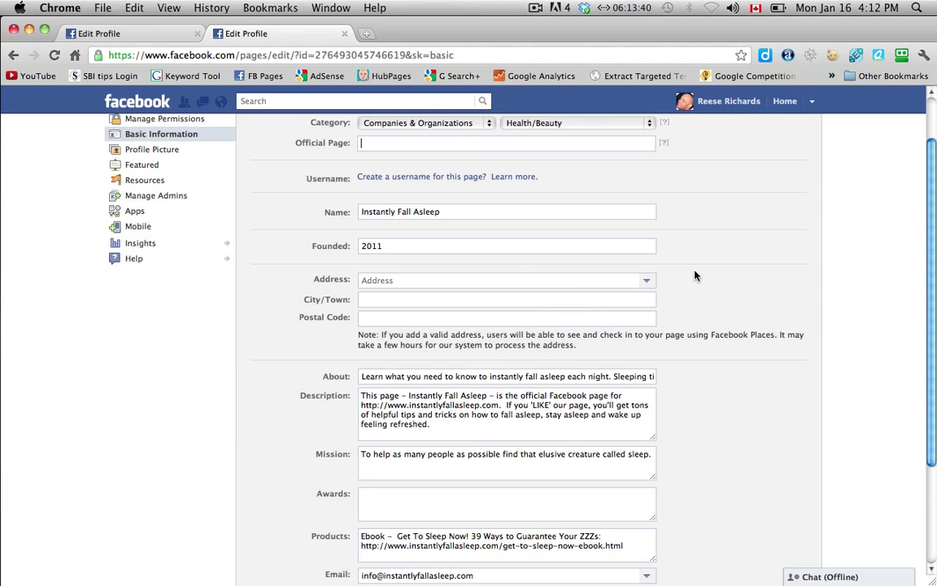
scroll(694, 275, "up", 3)
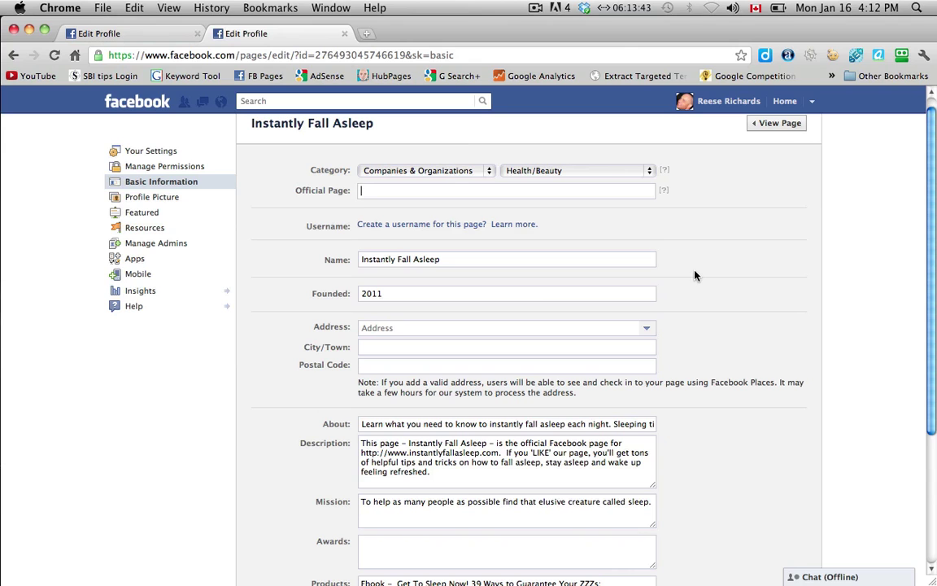
scroll(695, 275, "down", 10)
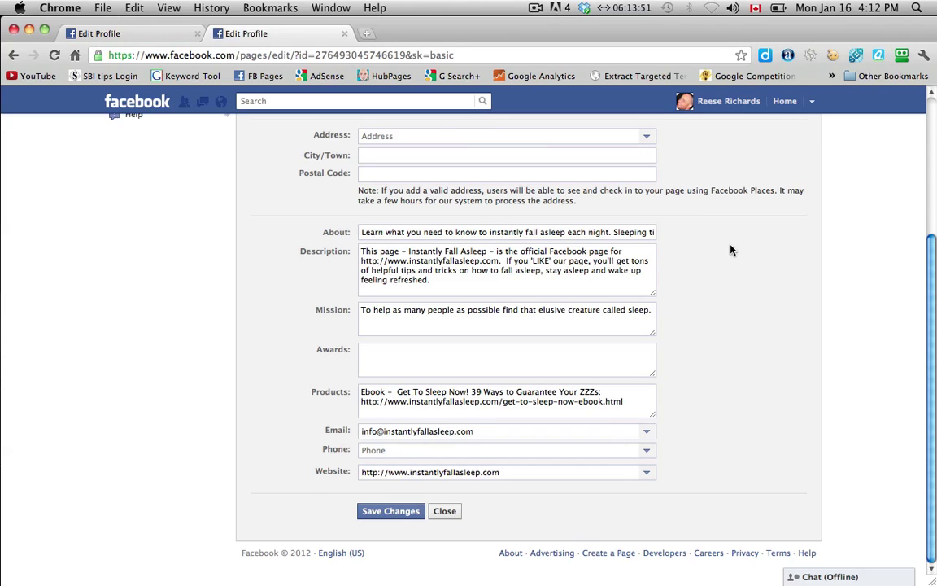
scroll(731, 250, "up", 5)
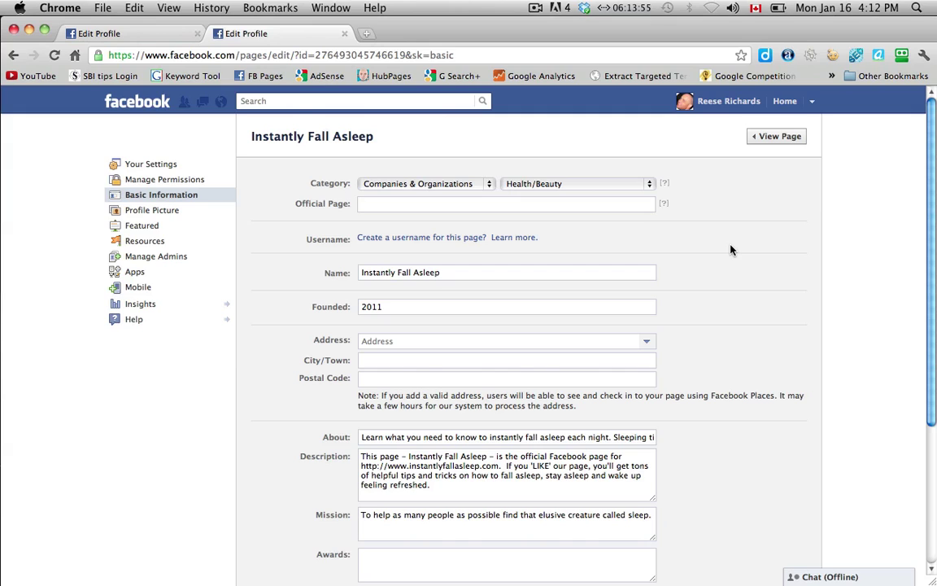
- View the Instantly Fall Asleep page in the first tab, then return to the filled form's About field
left_click(167, 33)
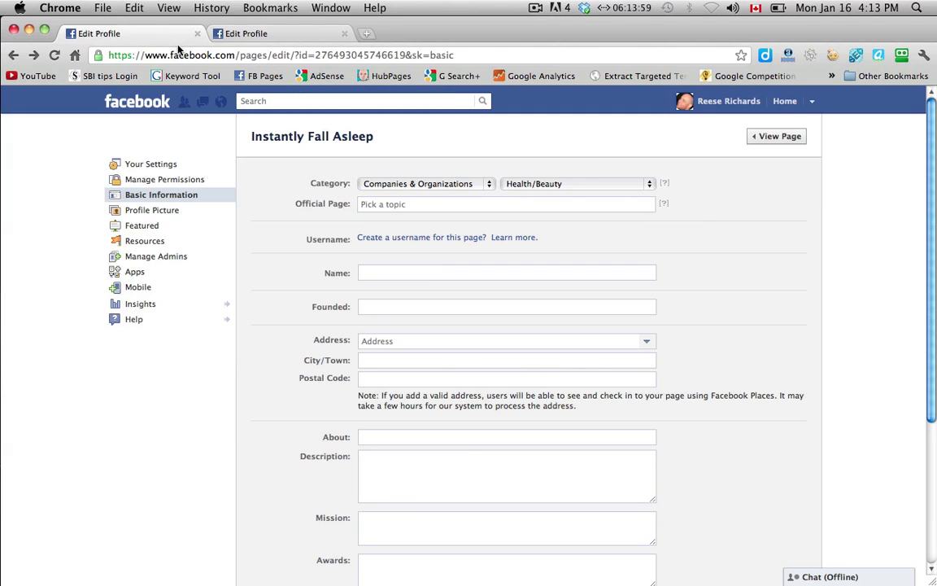
left_click(786, 137)
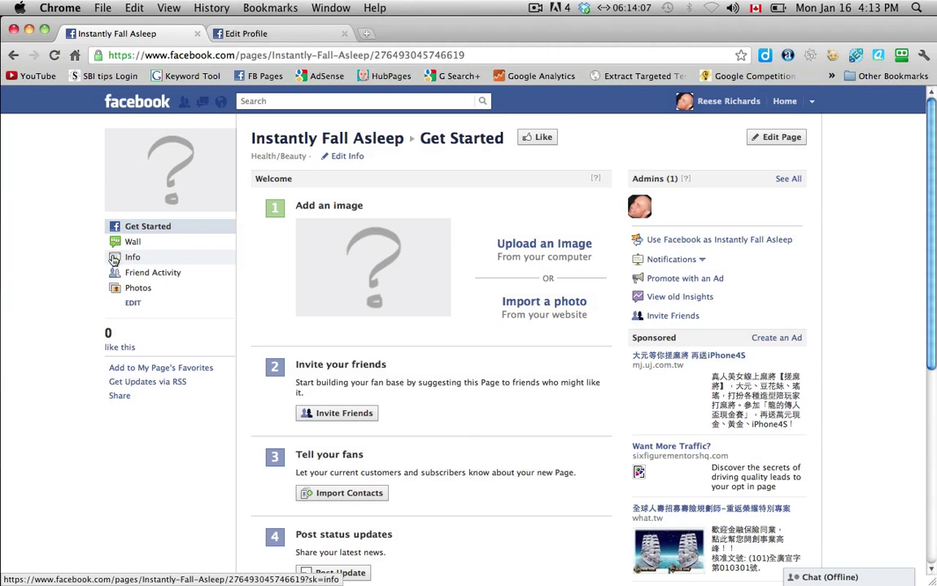
left_click(252, 34)
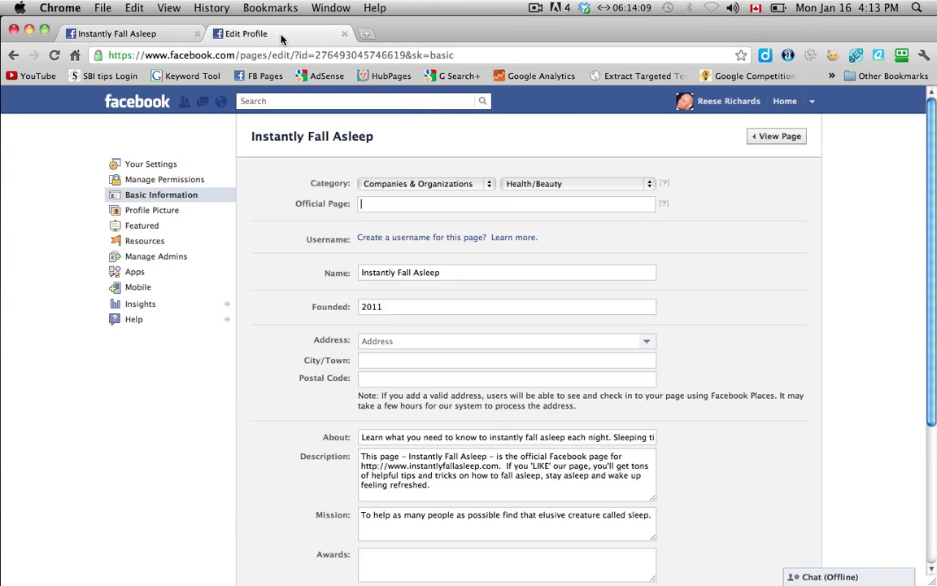
scroll(755, 302, "down", 4)
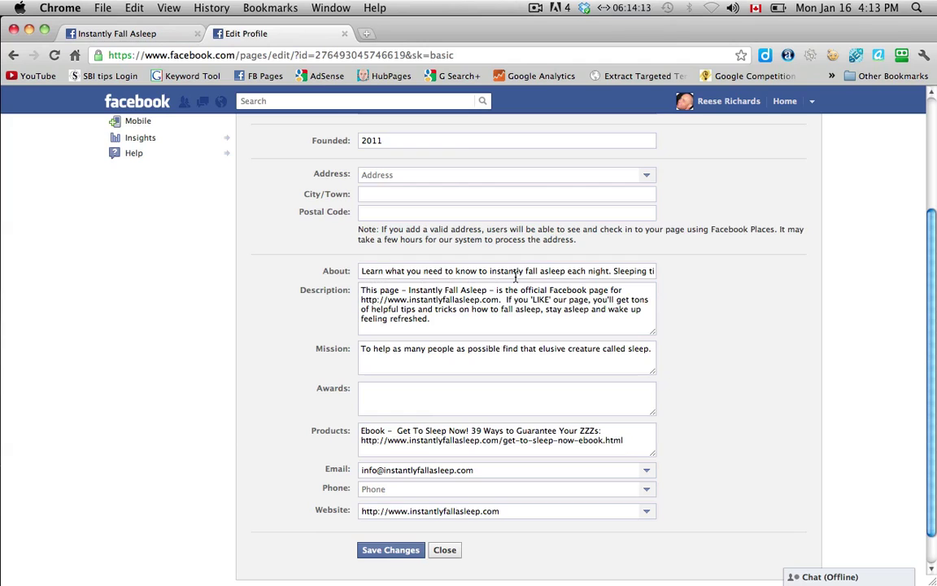
left_click(584, 271)
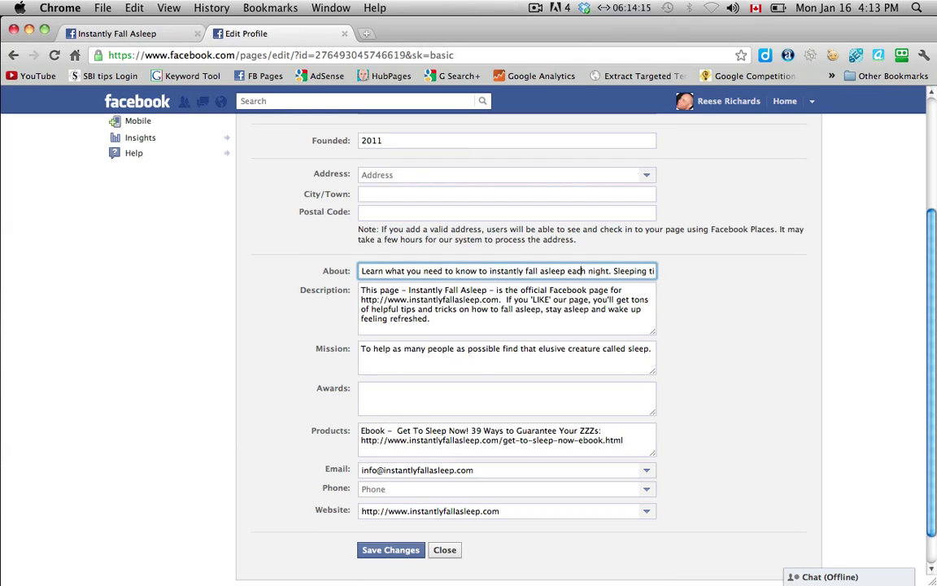
- End the About text with a period after 'quality sleep'
key("Right")
key("Right")
key("Right")
key("Right")
key("Right")
key("Right")
key("Right")
key("Right")
key("Right")
key("Right")
key("Right")
key("Right")
key("Right")
key("Right")
key("Right")
key("Right")
key("Right")
key("Right")
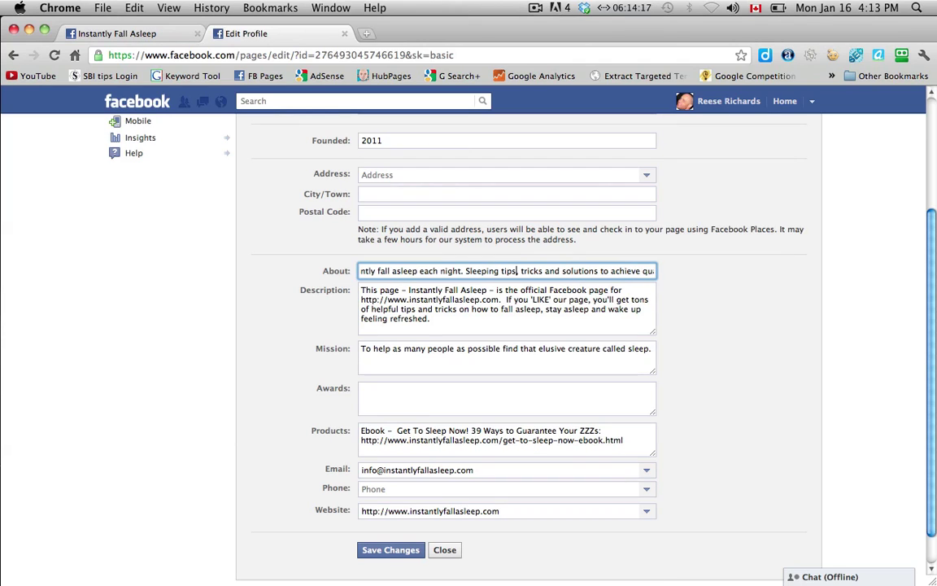
key("Right")
key("Right")
key("Right")
key("Right")
key("Right")
key("Right")
key("Right")
key("Right")
key("Right")
key("Right")
key("Right")
key("Right")
key("Right")
key("Right")
key("Right")
key("Right")
key("Right")
key("Right")
key("Right")
key("Right")
key("Right")
key("Right")
key("Right")
key("Right")
key("Right")
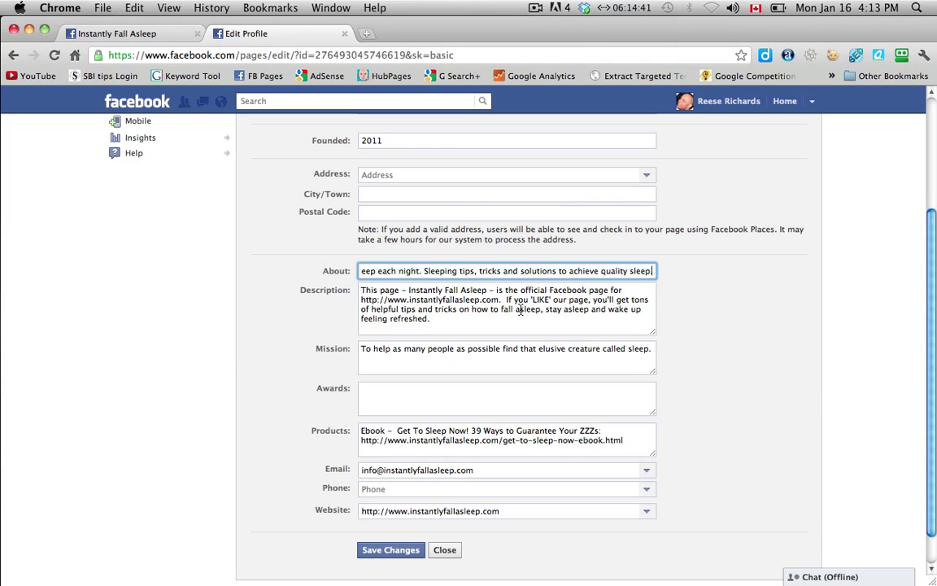
type(".")
left_click(437, 318)
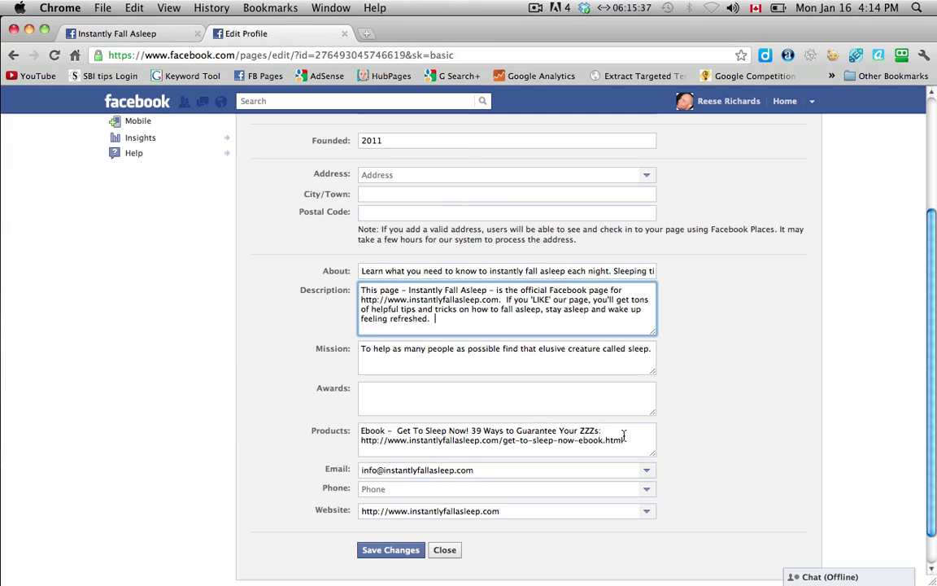
scroll(628, 438, "down", 1)
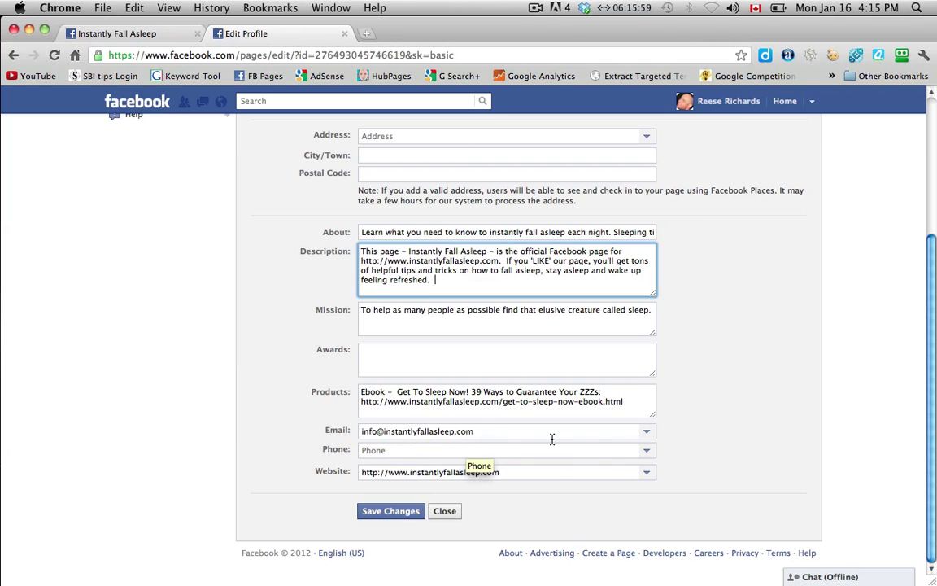
scroll(710, 424, "up", 5)
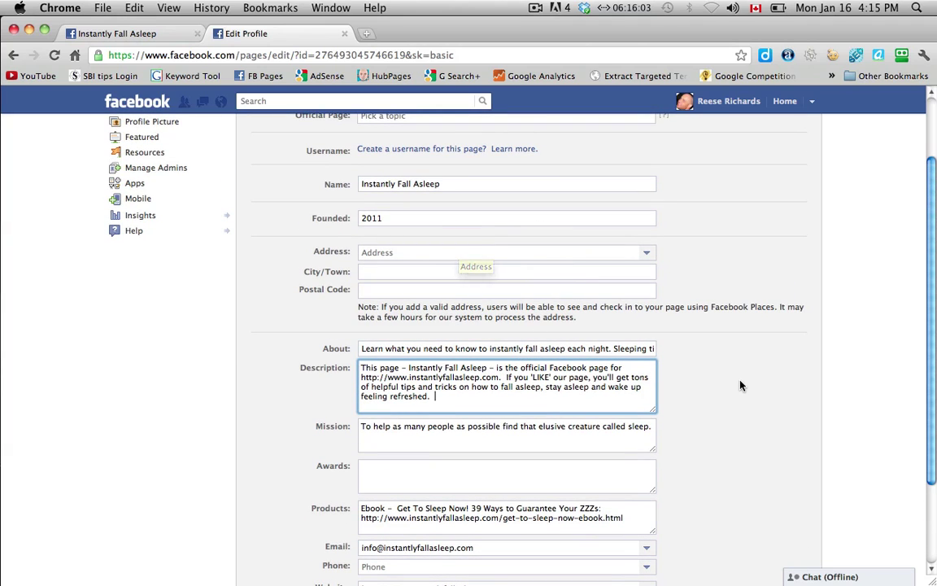
scroll(676, 383, "down", 5)
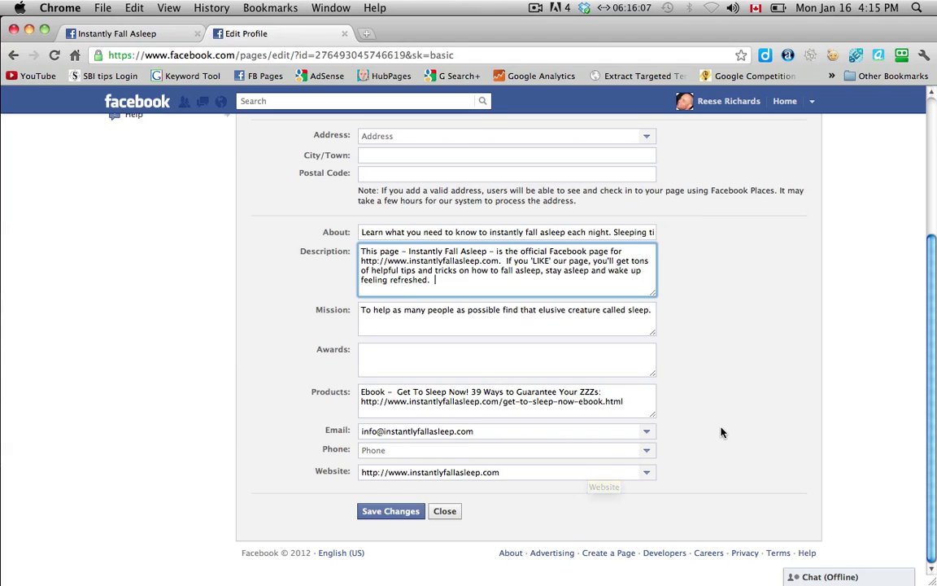
scroll(720, 432, "up", 8)
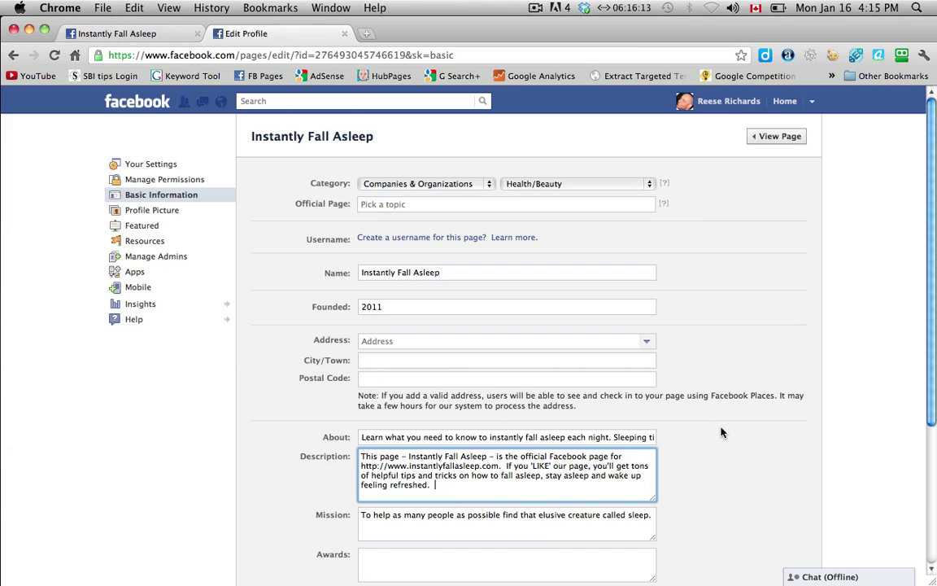
scroll(720, 432, "down", 8)
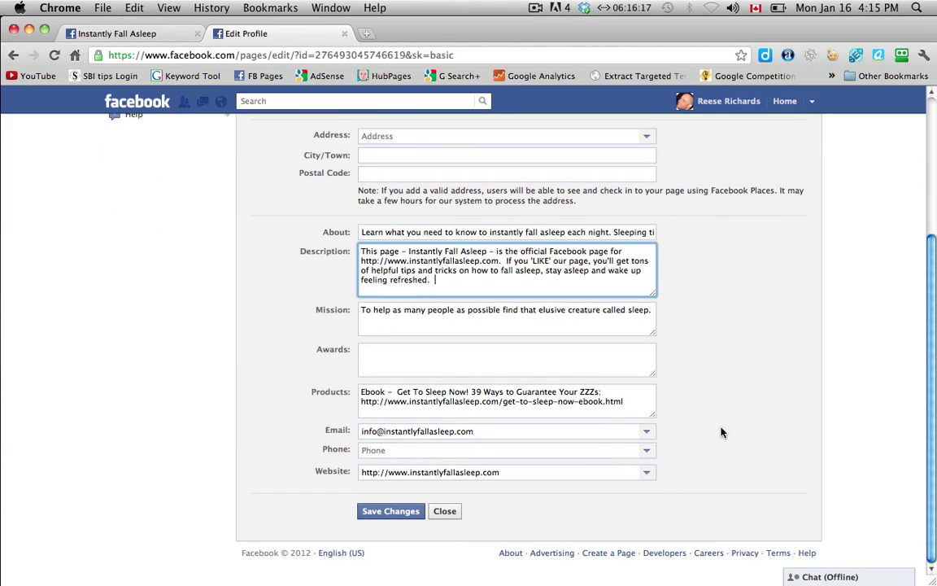
scroll(720, 432, "up", 8)
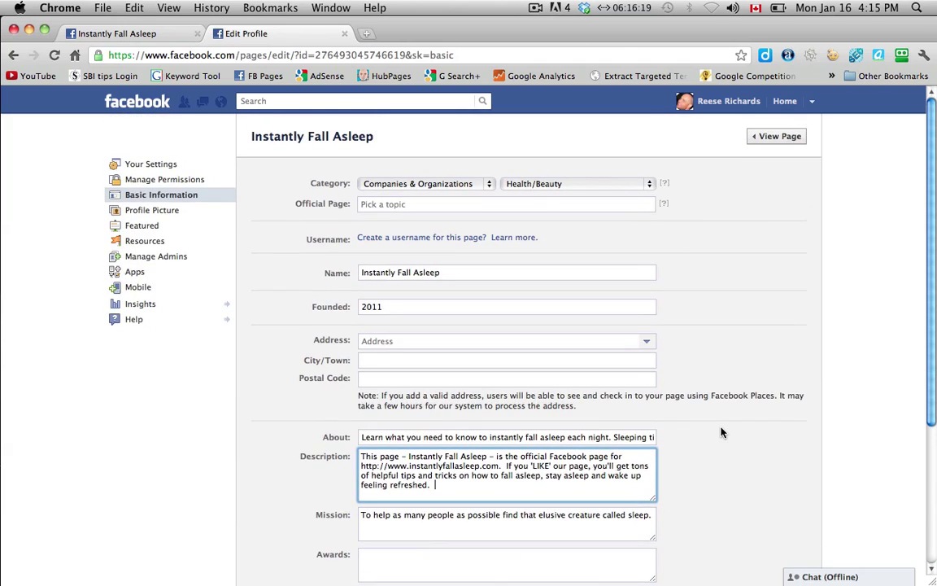
scroll(720, 432, "down", 8)
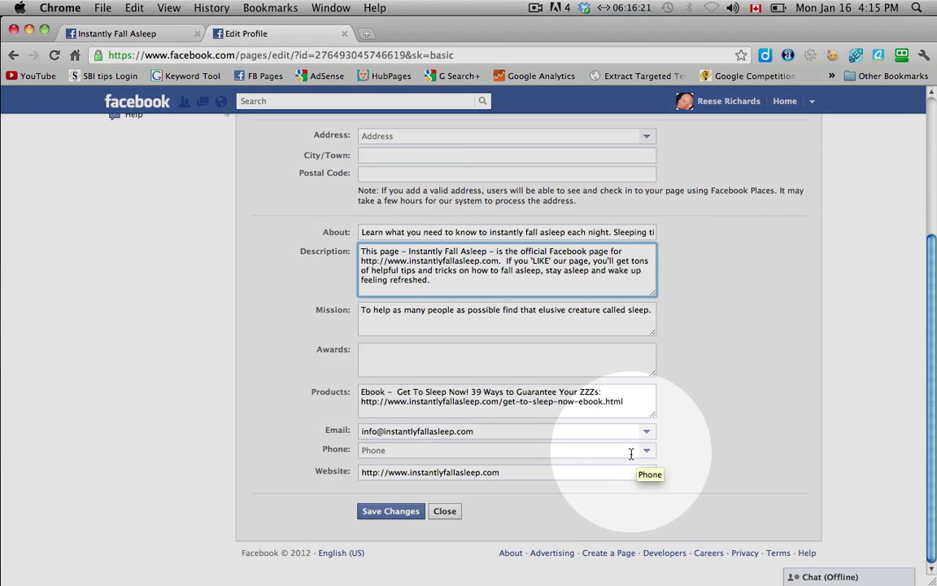
- Choose 'No Phone' in the Phone dropdown of the Basic Information form
left_click(648, 453)
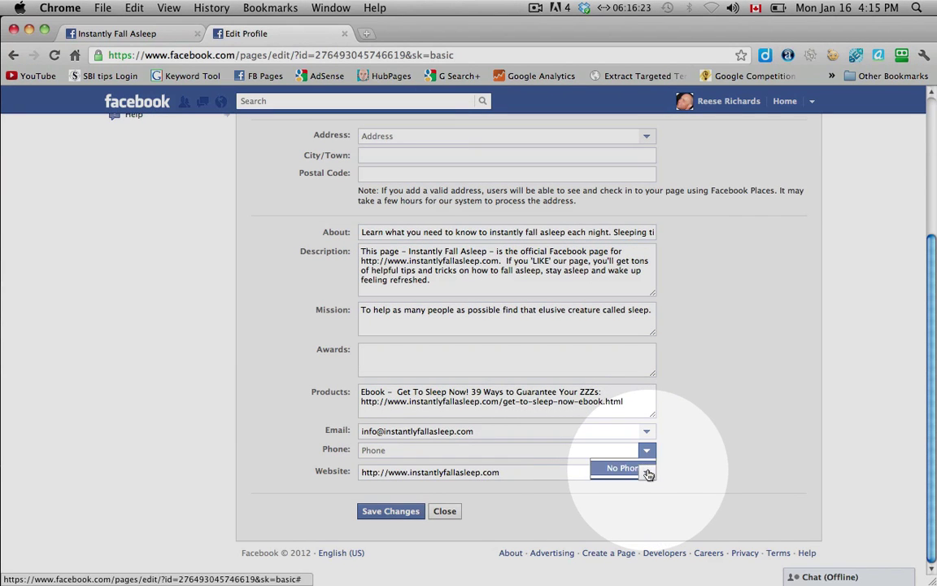
left_click(648, 474)
left_click(648, 475)
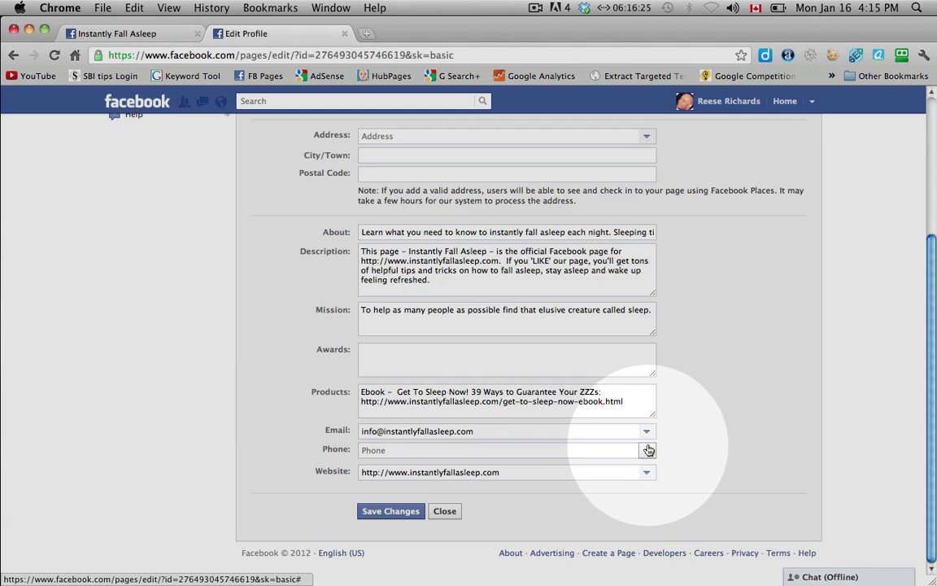
left_click(648, 450)
left_click(620, 470)
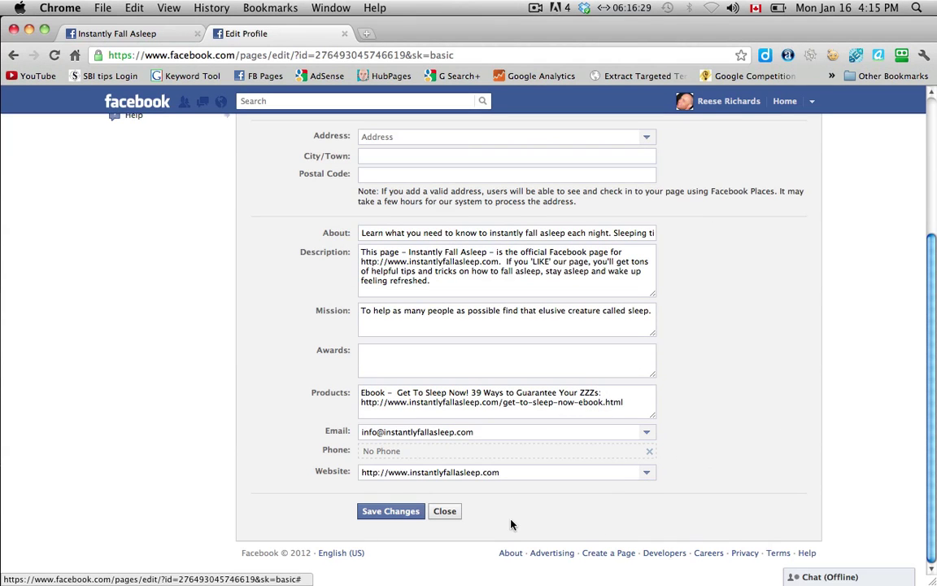
left_click(508, 473)
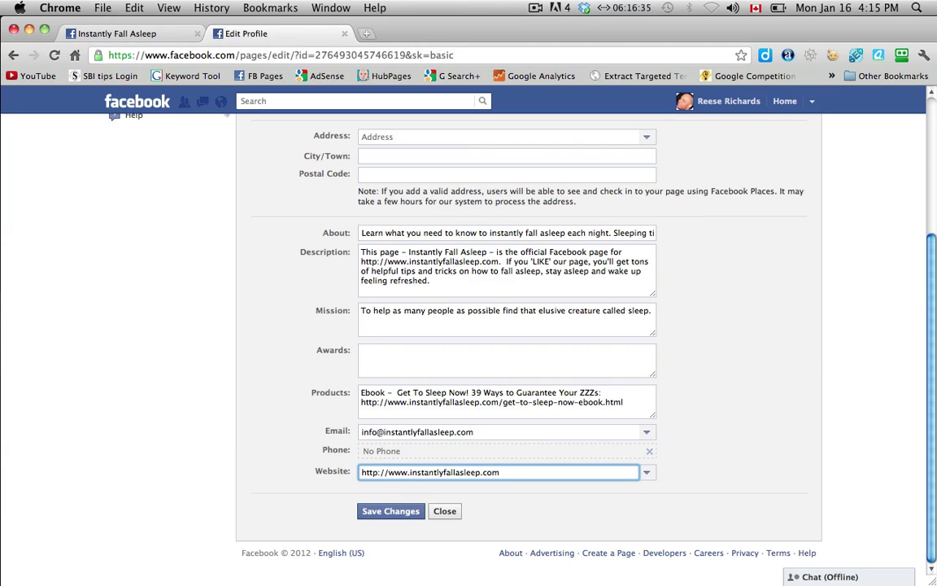
type("http://")
key("BackSpace")
key("BackSpace")
key("BackSpace")
key("BackSpace")
key("BackSpace")
key("BackSpace")
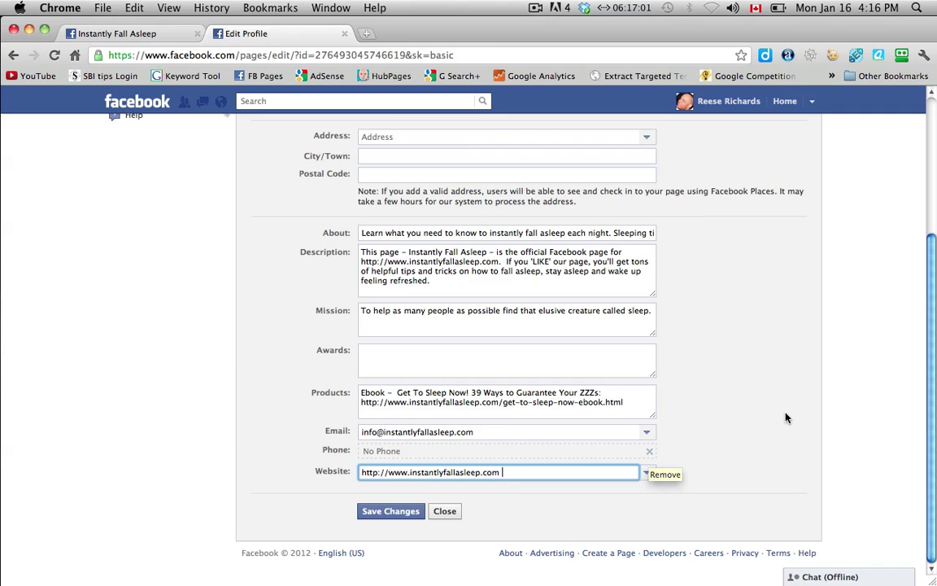
scroll(786, 417, "up", 5)
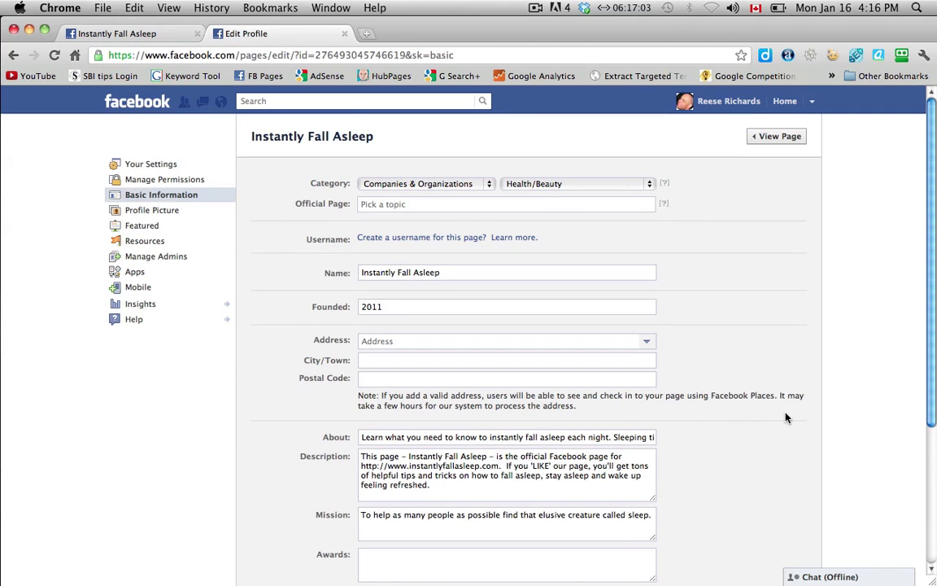
scroll(786, 417, "down", 5)
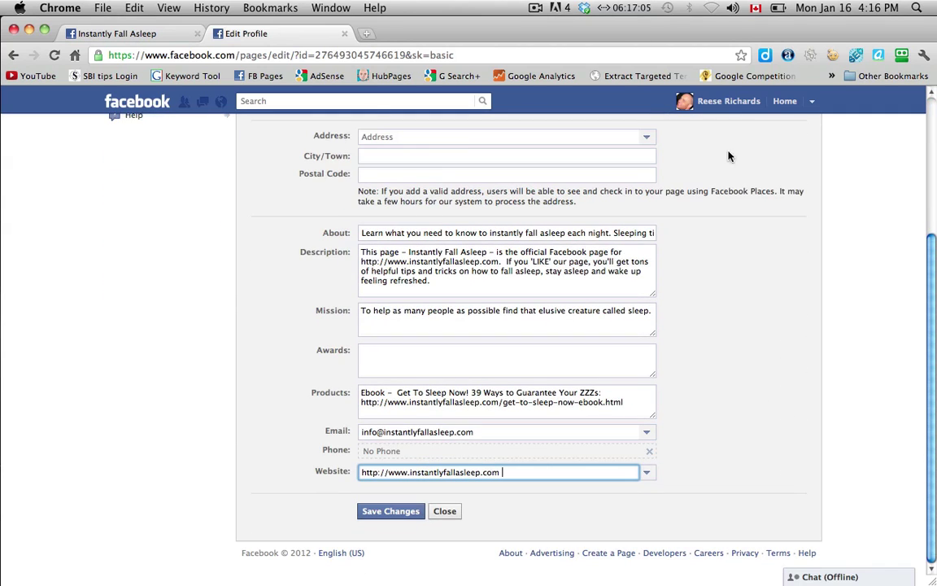